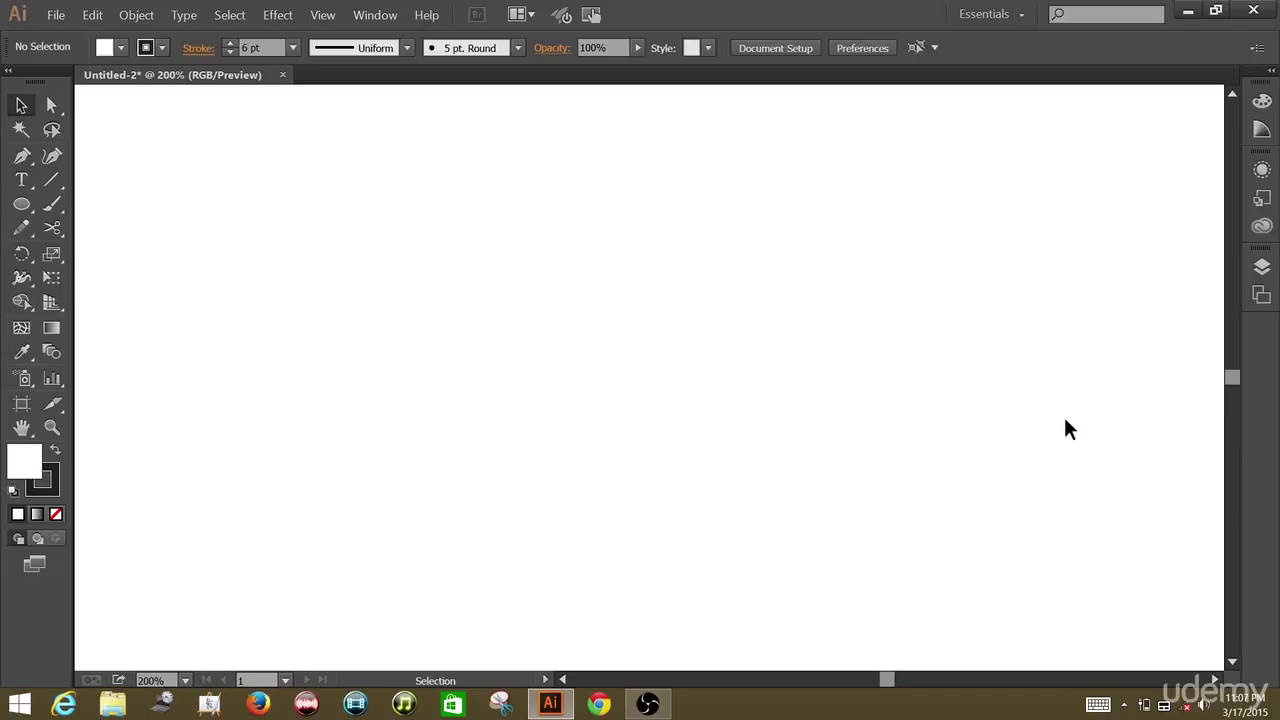
- Draw a straight line with the Pen tool, sloping gently down to the right and ending at about X 455 px, Y 443 px
left_click(22, 160)
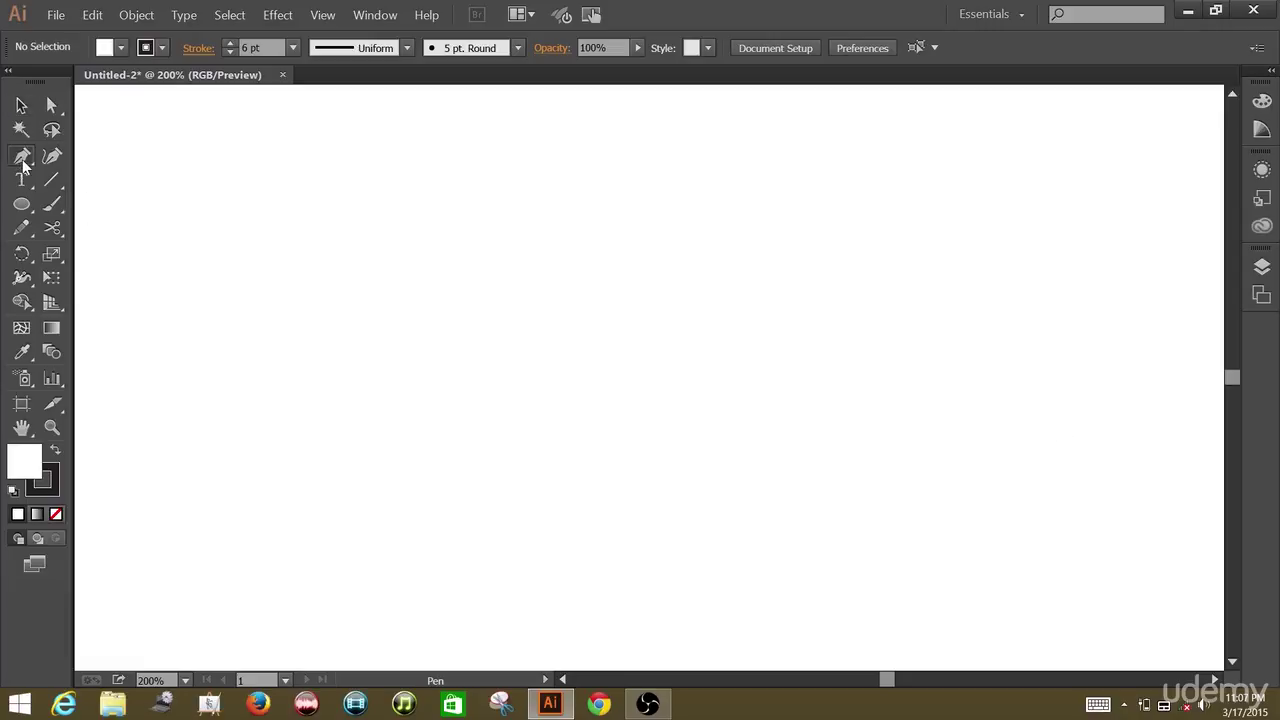
left_click(217, 204)
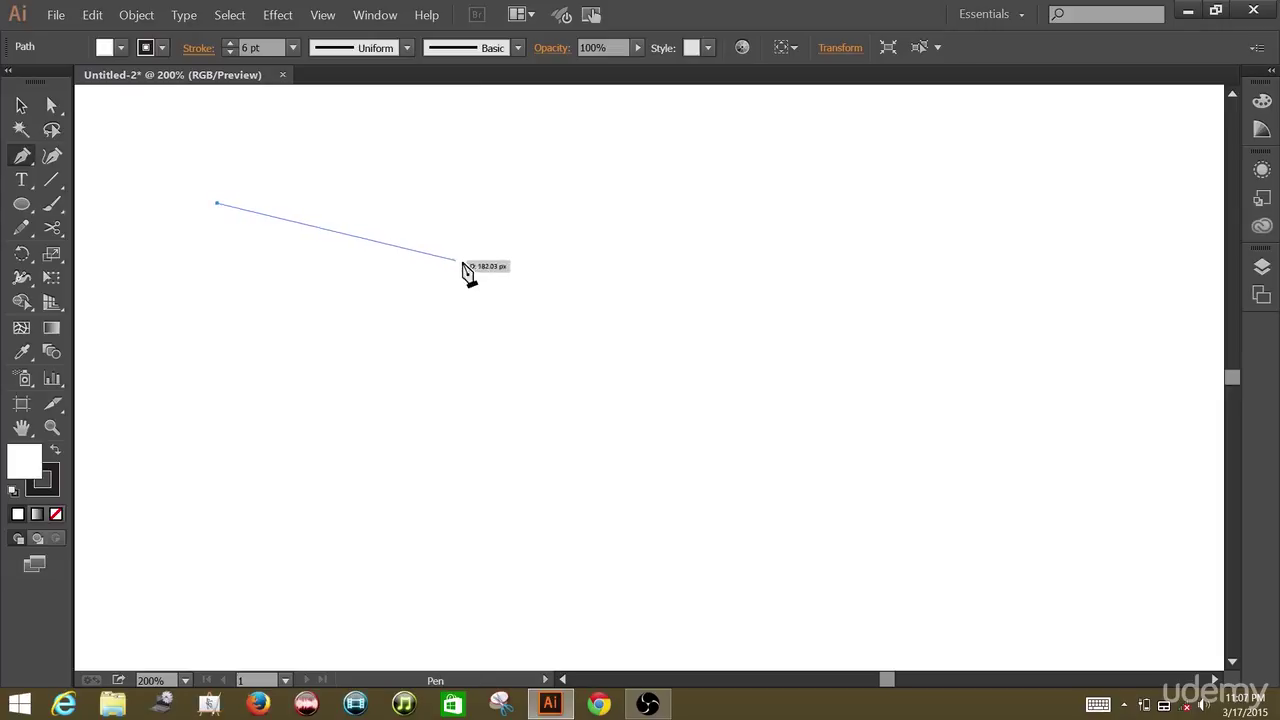
left_click(633, 303)
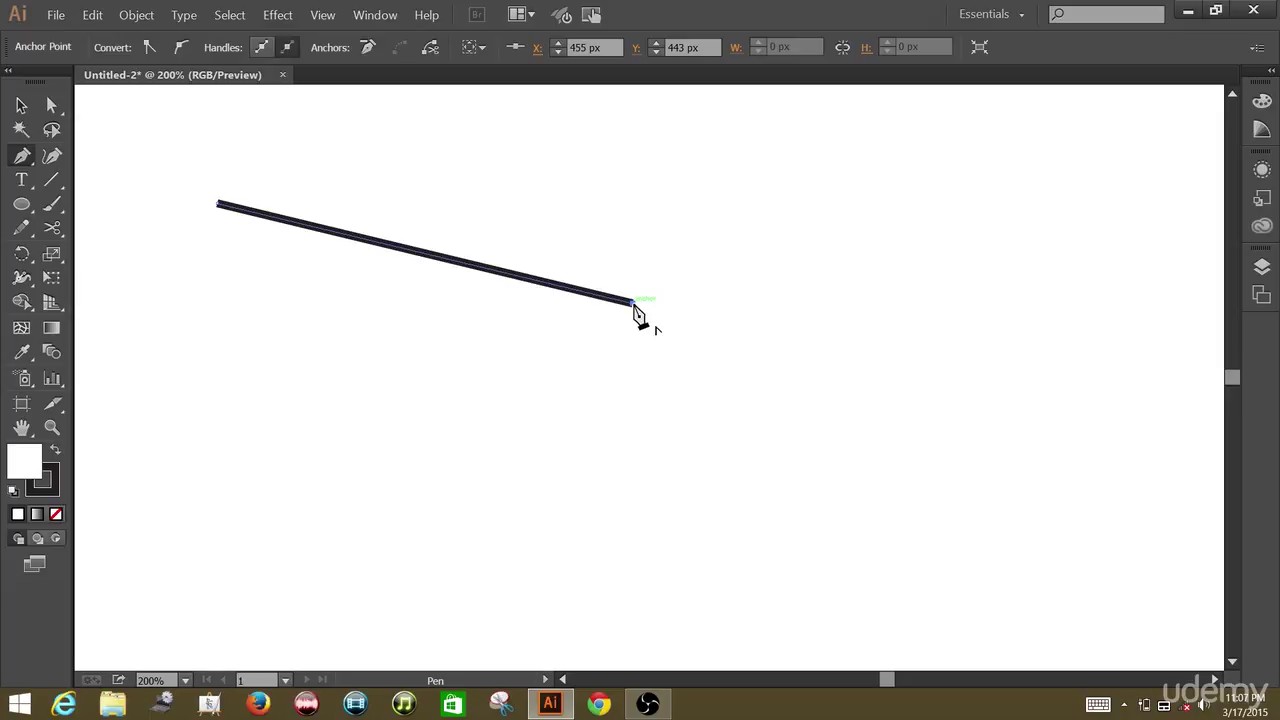
- Show the stroke settings and apply the Arrow 9 arrowhead to the start point of the line
left_click(378, 16)
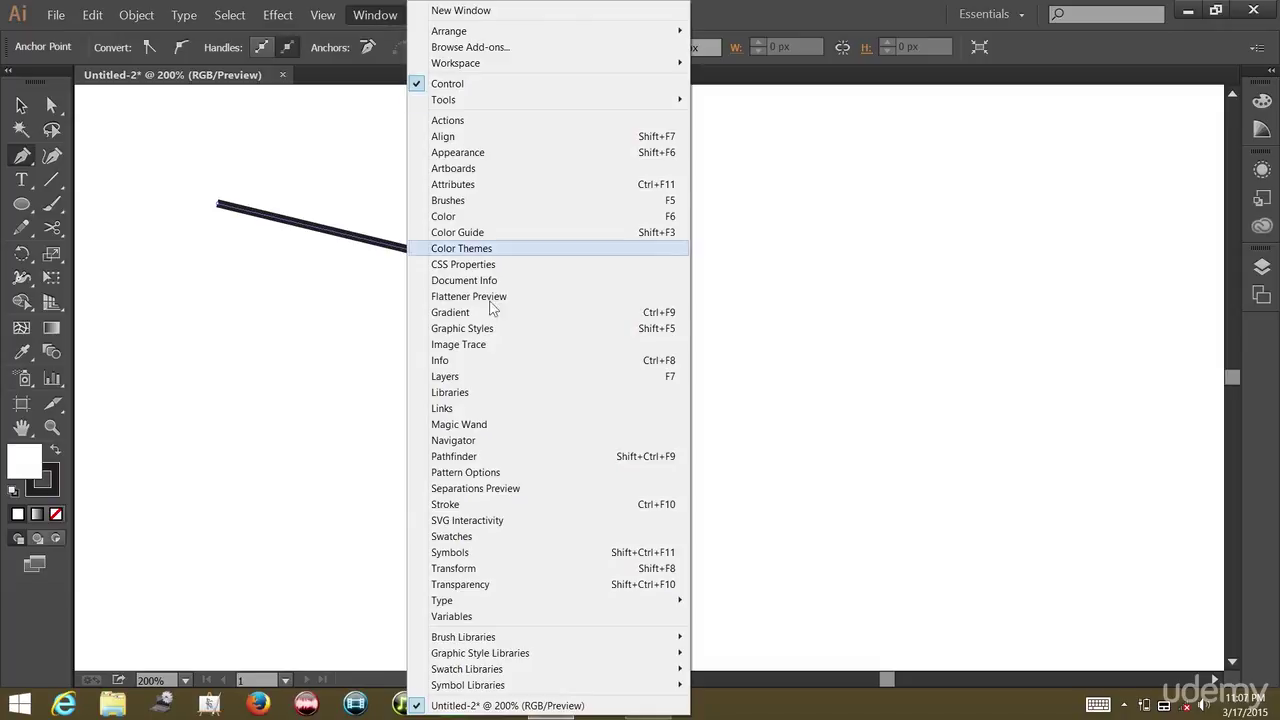
left_click(493, 505)
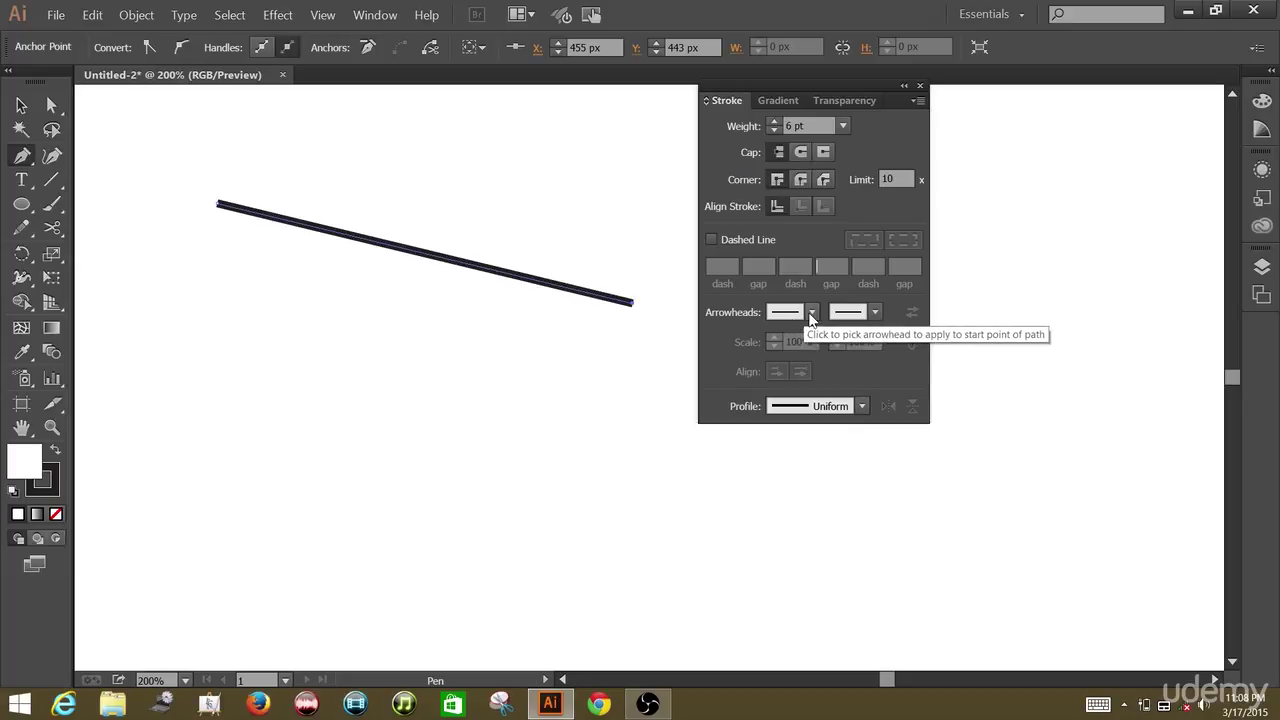
left_click(811, 312)
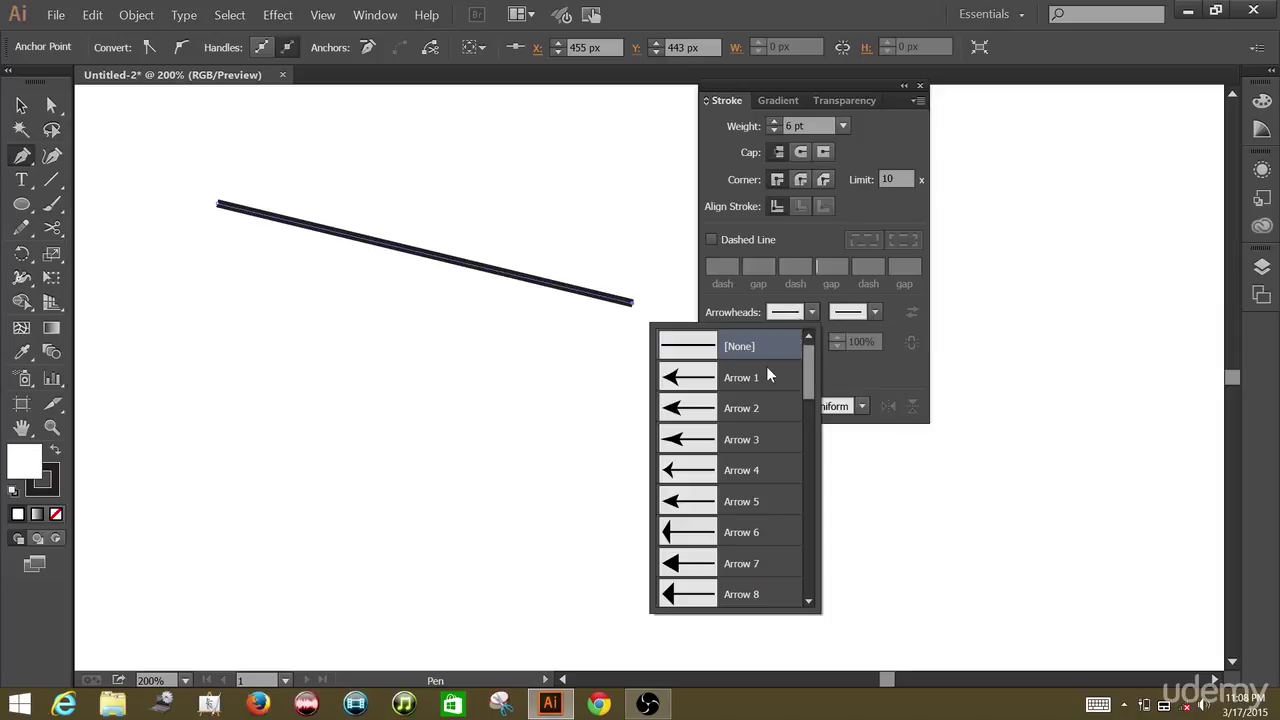
scroll(752, 441, "down", 2)
scroll(755, 448, "down", 1)
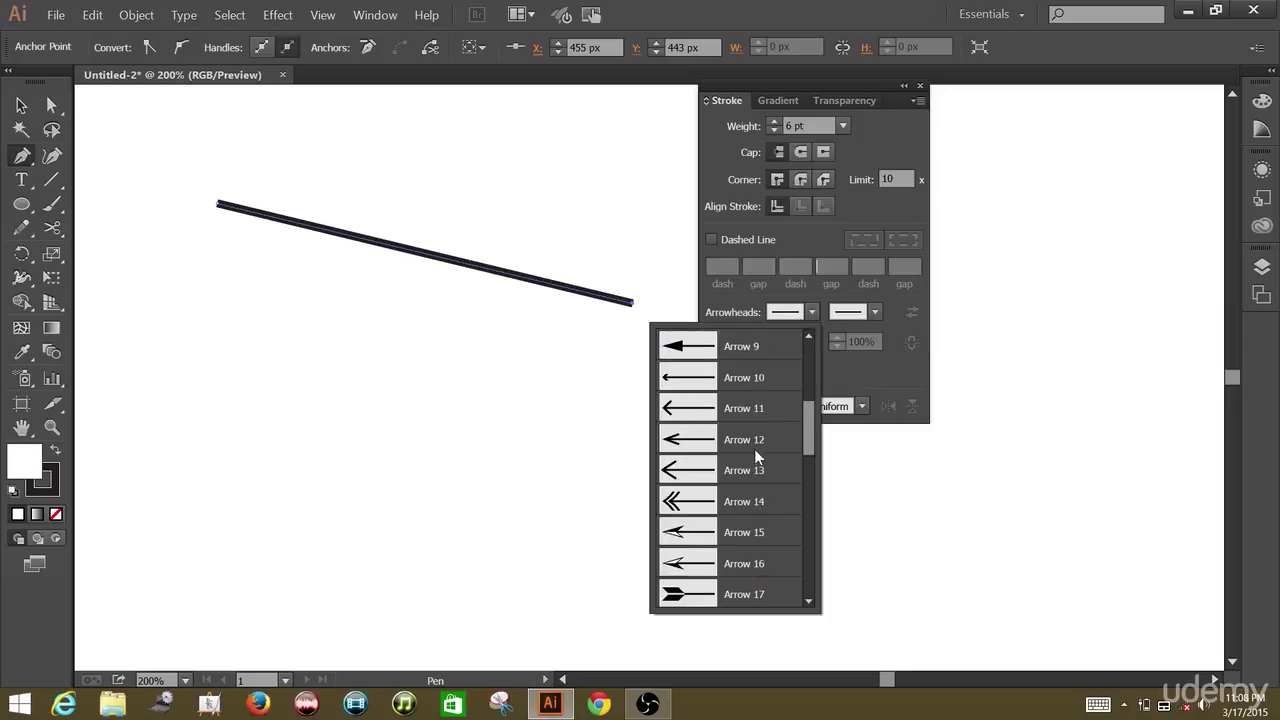
scroll(751, 428, "down", 2)
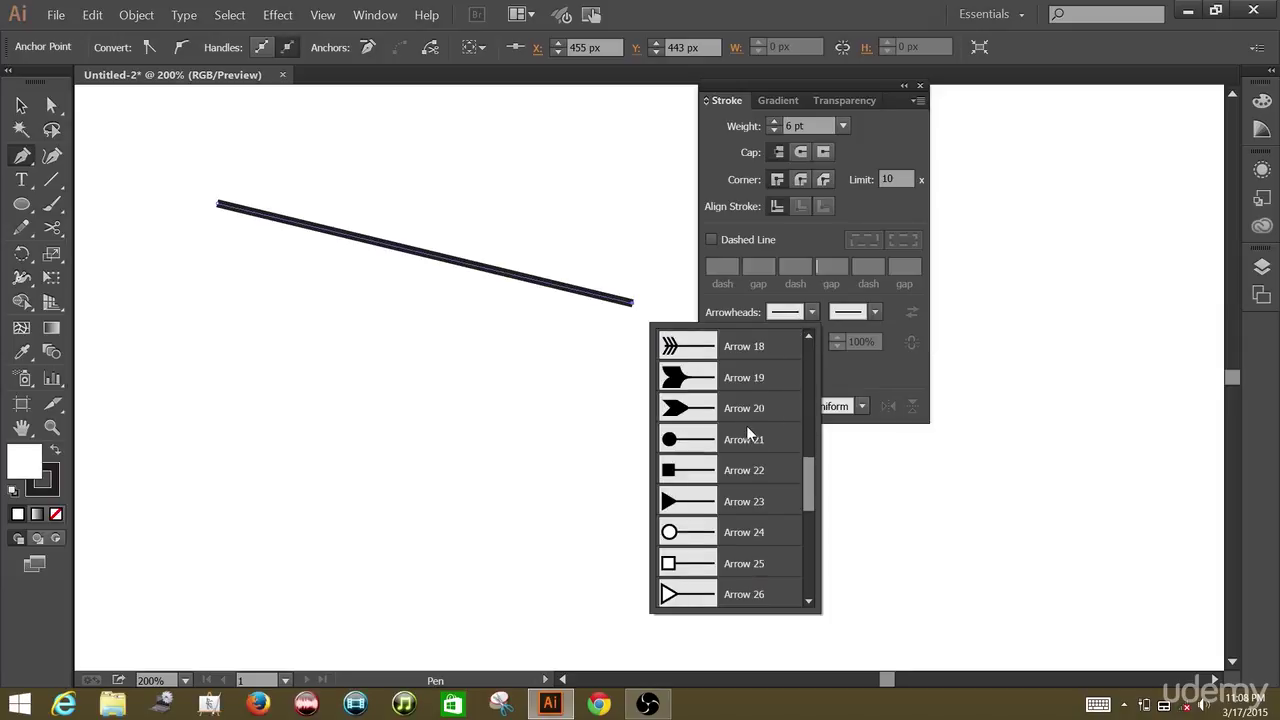
scroll(751, 429, "down", 3)
scroll(751, 429, "up", 4)
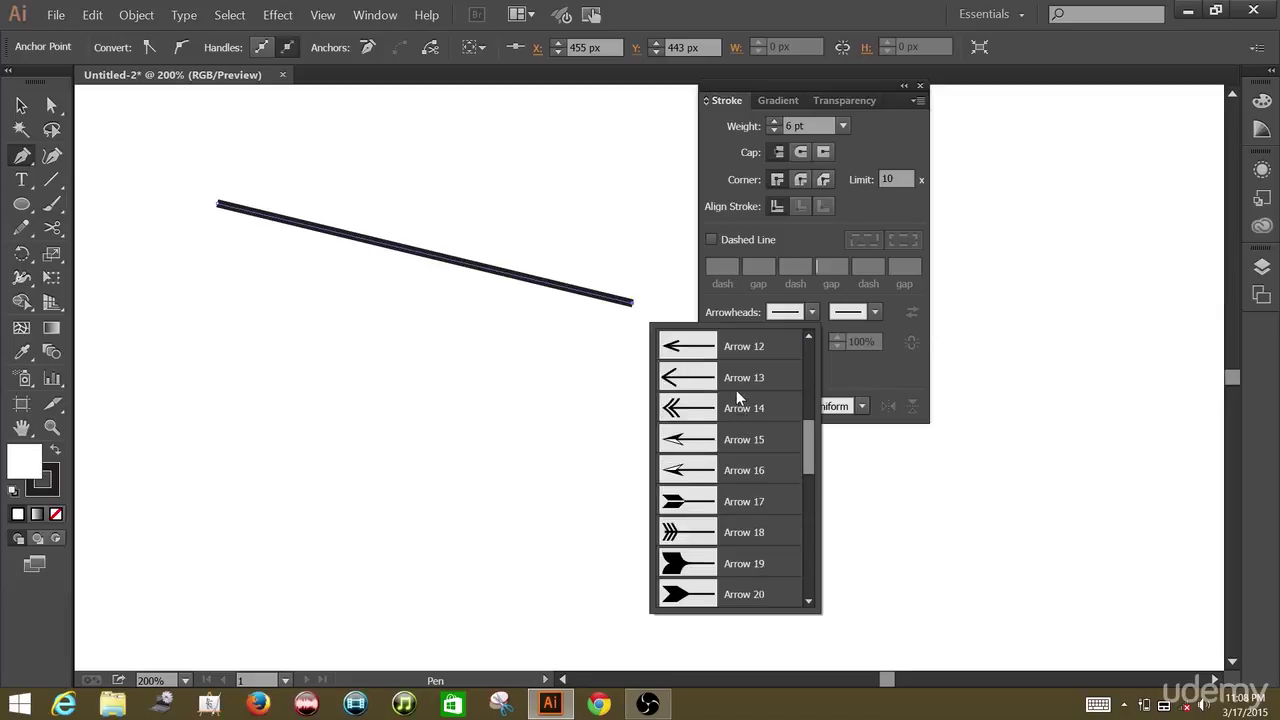
scroll(737, 394, "up", 1)
left_click(729, 347)
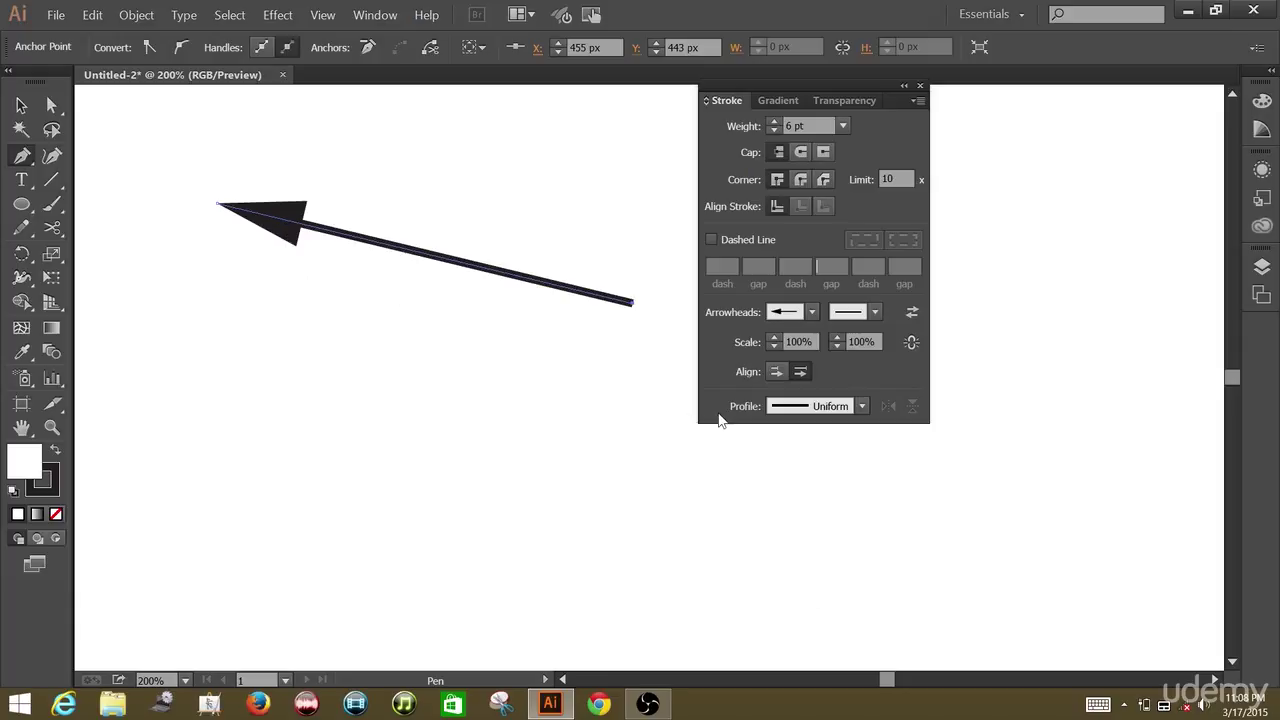
- Apply the round Arrow 21 arrowhead to the end point of the line
left_click(876, 313)
scroll(826, 443, "down", 5)
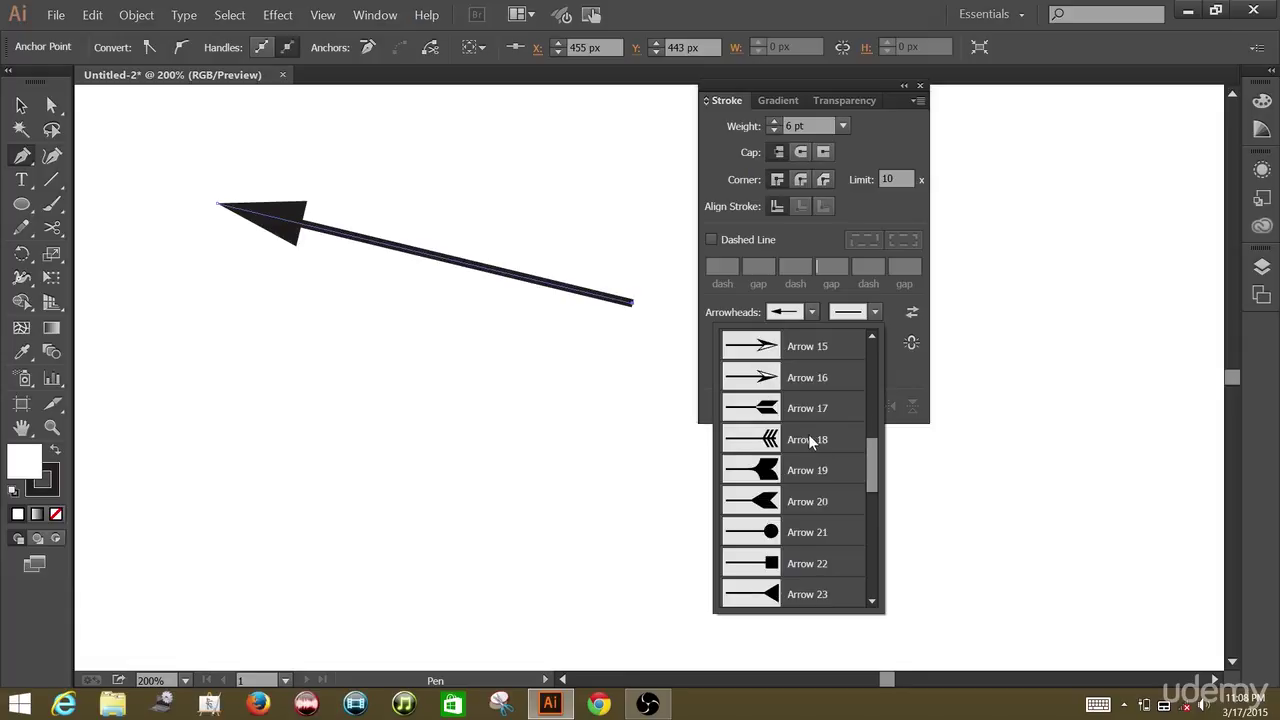
scroll(809, 440, "down", 1)
left_click(803, 443)
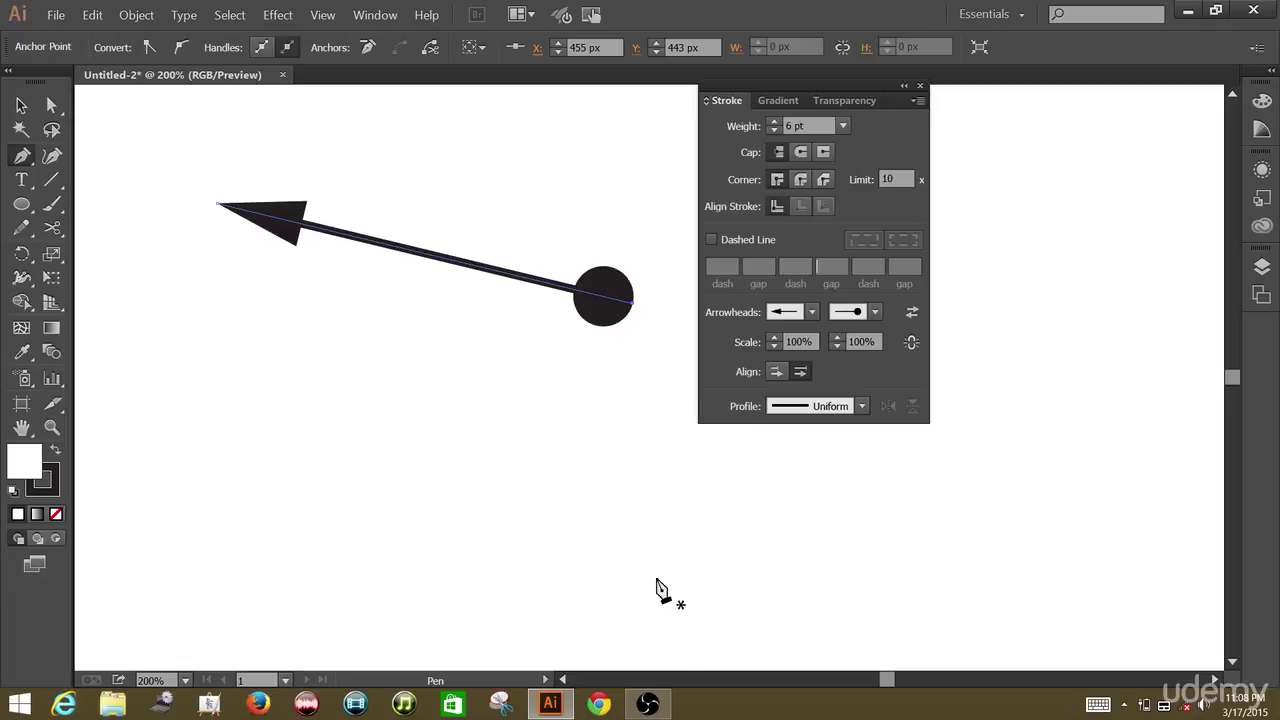
left_click(647, 704)
left_click(950, 413)
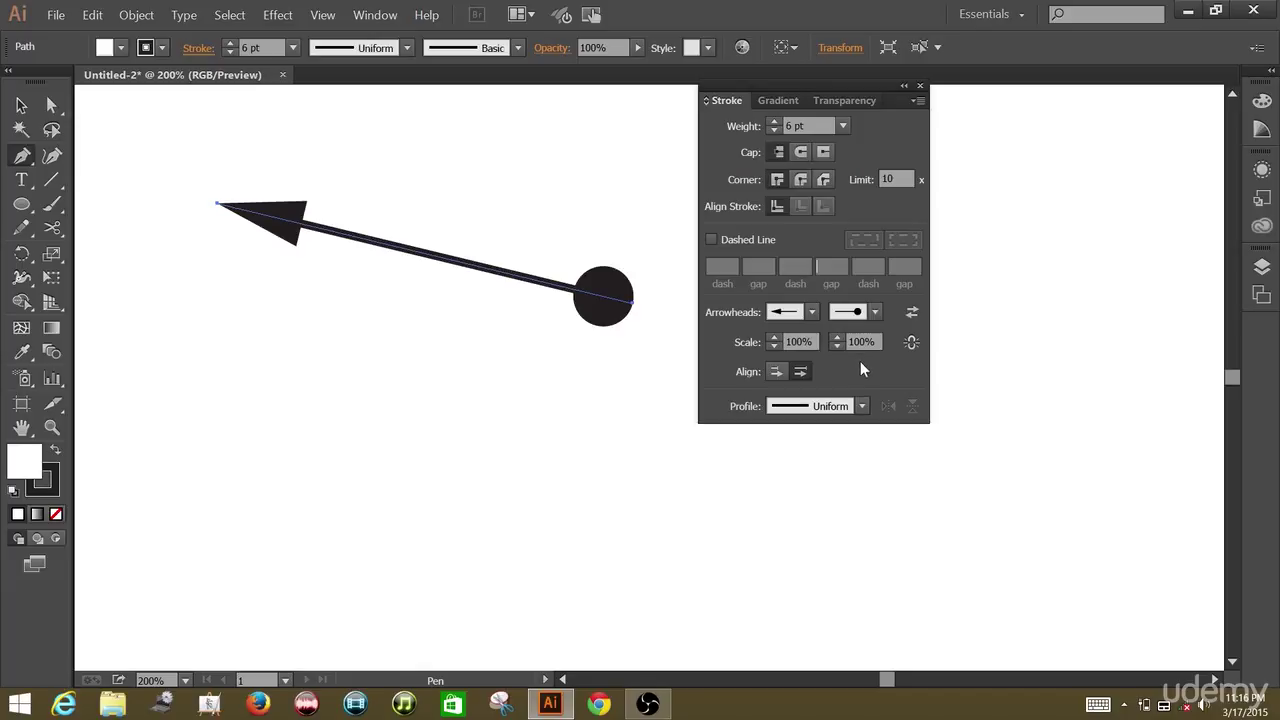
- Try a smaller scale for the start arrowhead and return it to 100%
left_click(778, 346)
left_click(778, 346)
left_click(778, 346)
left_click(778, 346)
left_click(778, 346)
left_click(778, 346)
left_click(778, 346)
left_click(778, 346)
left_click(778, 346)
left_click(778, 346)
left_click(778, 338)
left_click(778, 338)
left_click(778, 337)
left_click(778, 337)
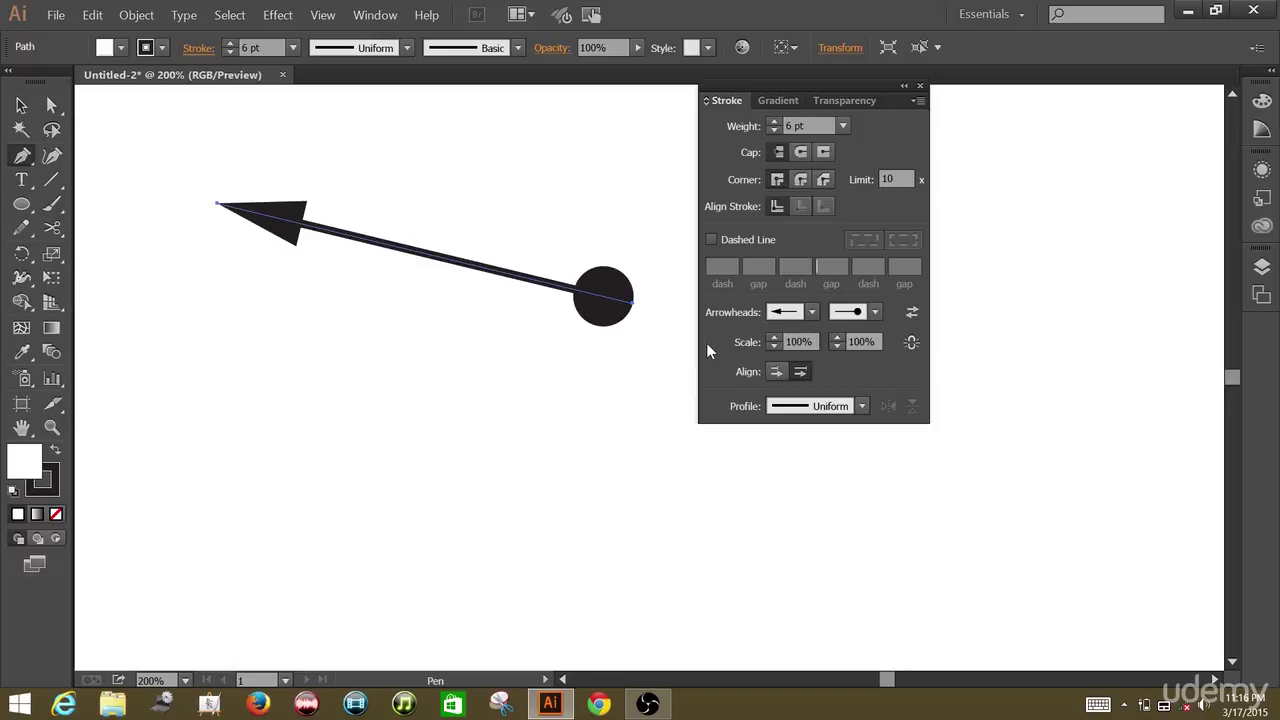
- Link the start and end arrowhead scales and reduce both together to 92%
left_click(910, 346)
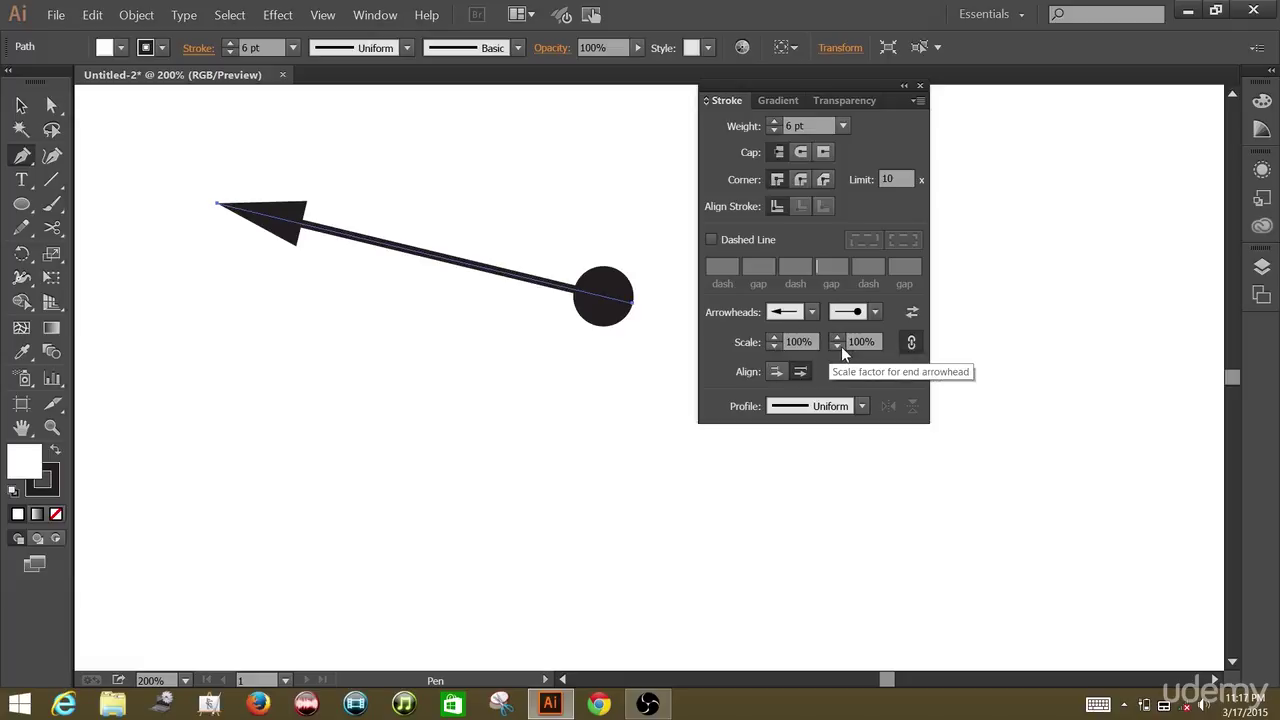
left_click_drag(841, 346, 782, 338)
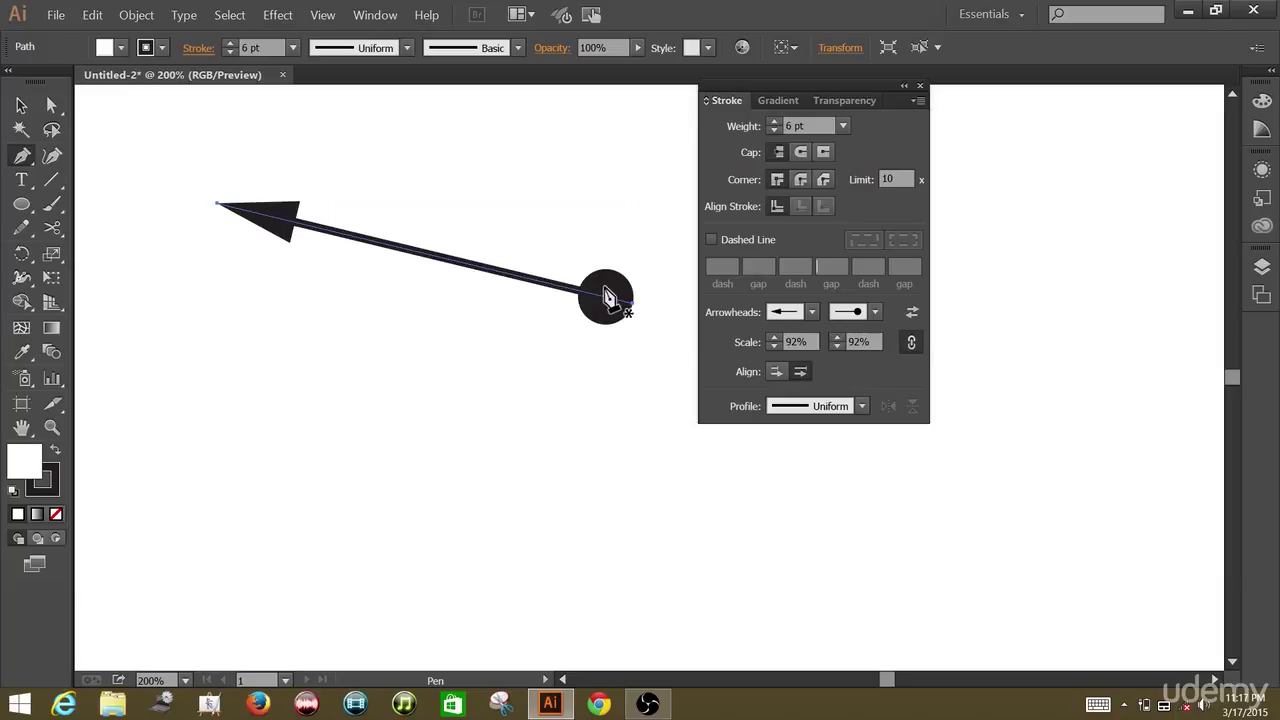
left_click(776, 337)
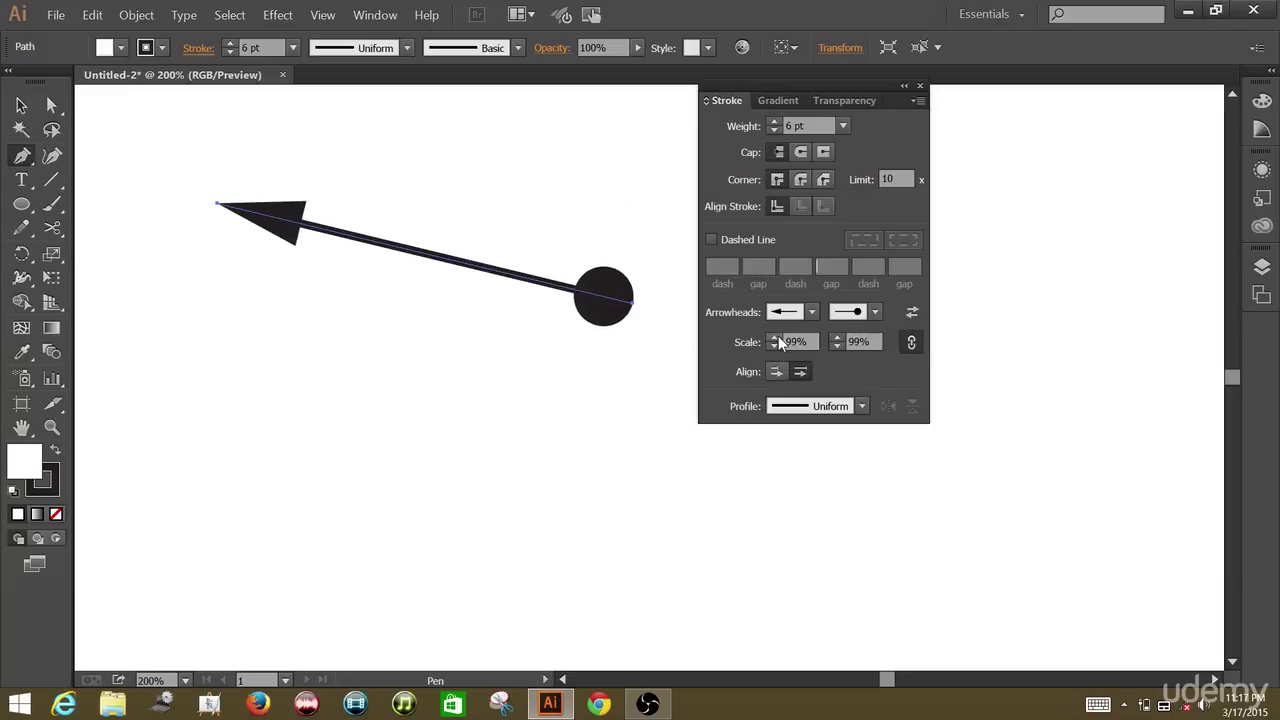
left_click(773, 345)
left_click(773, 345)
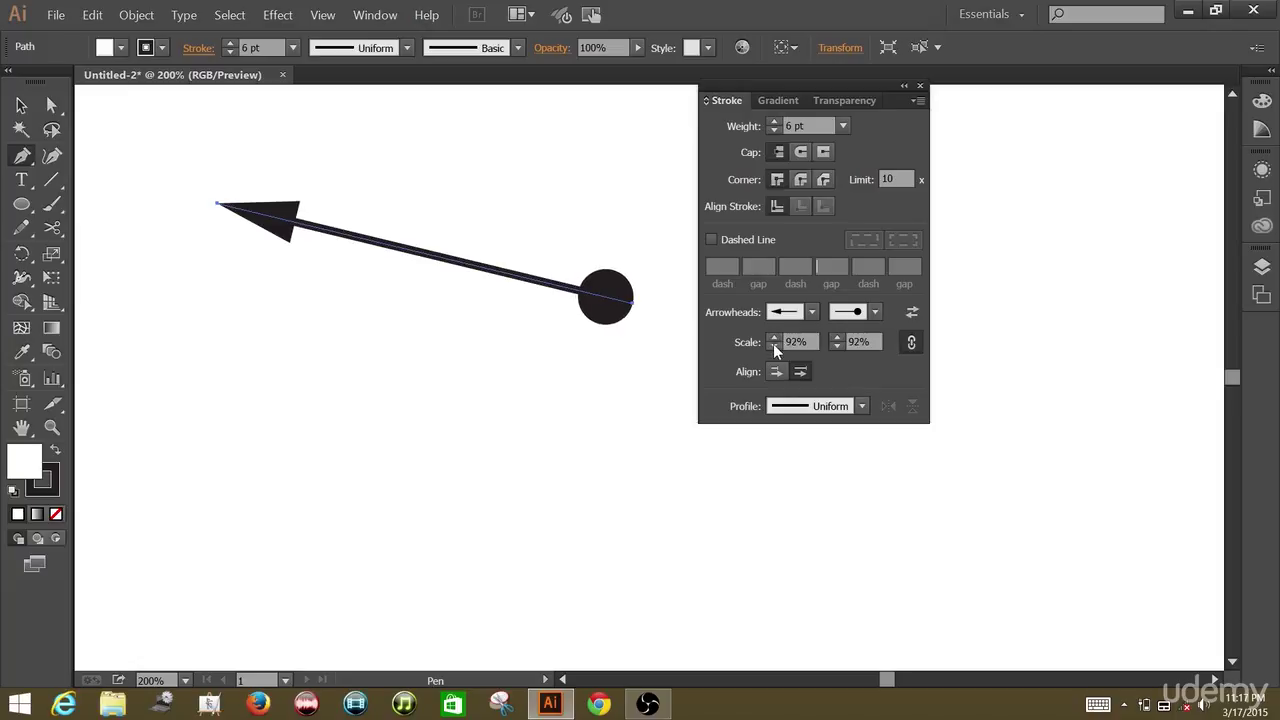